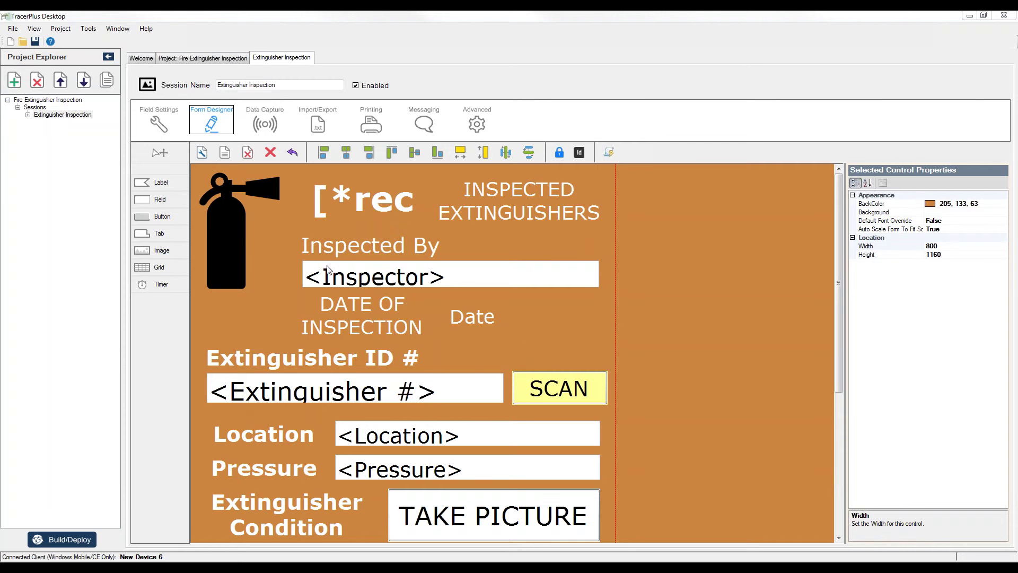
drag(841, 288, 840, 319)
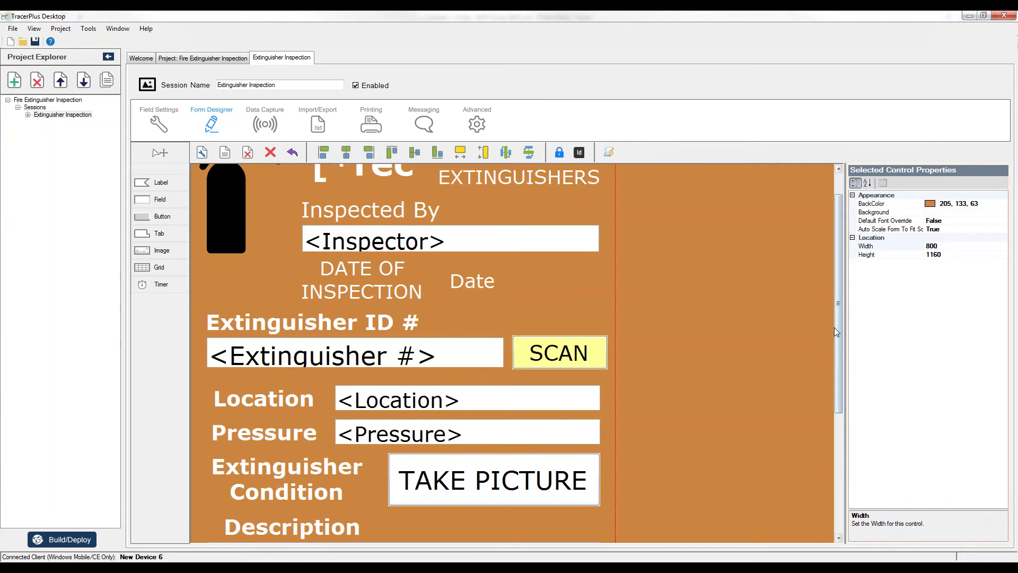
mouse_move(839, 321)
mouse_down()
mouse_move(844, 369)
mouse_move(846, 293)
mouse_up()
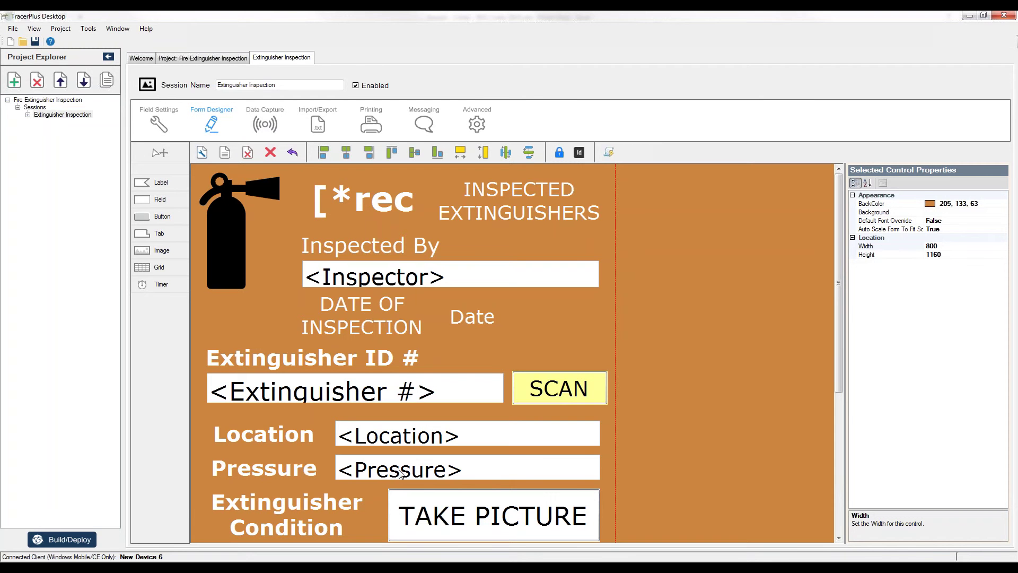
drag(837, 302, 839, 384)
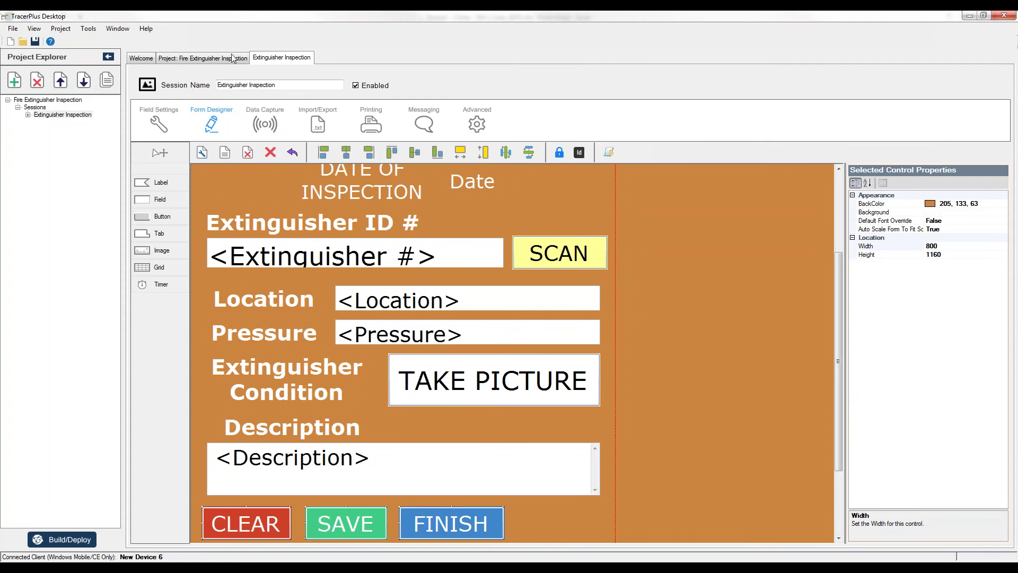
Enable messaging for the Extinguisher Inspection session and add the SMS_Sample.rpt report
click(429, 127)
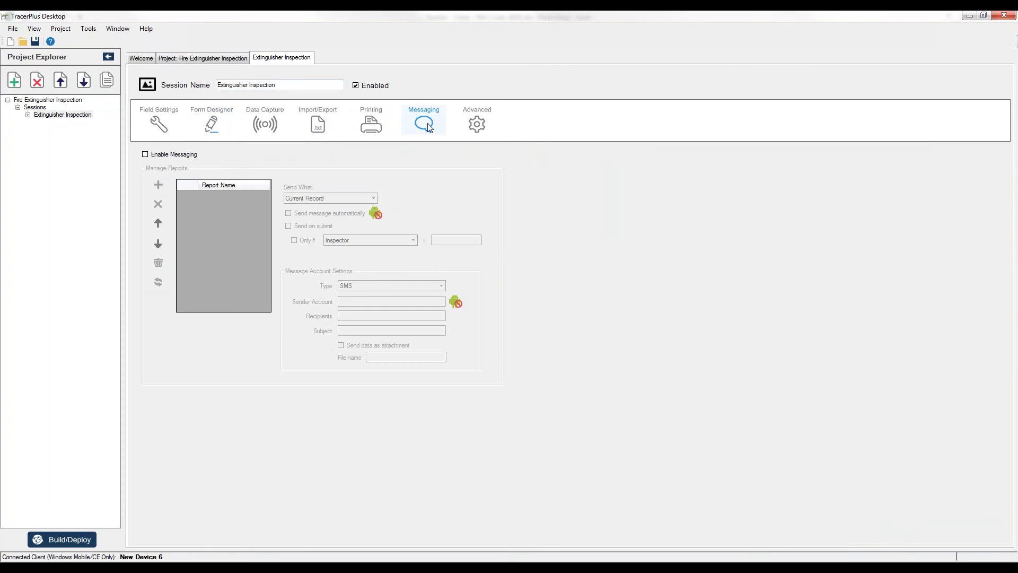
click(146, 155)
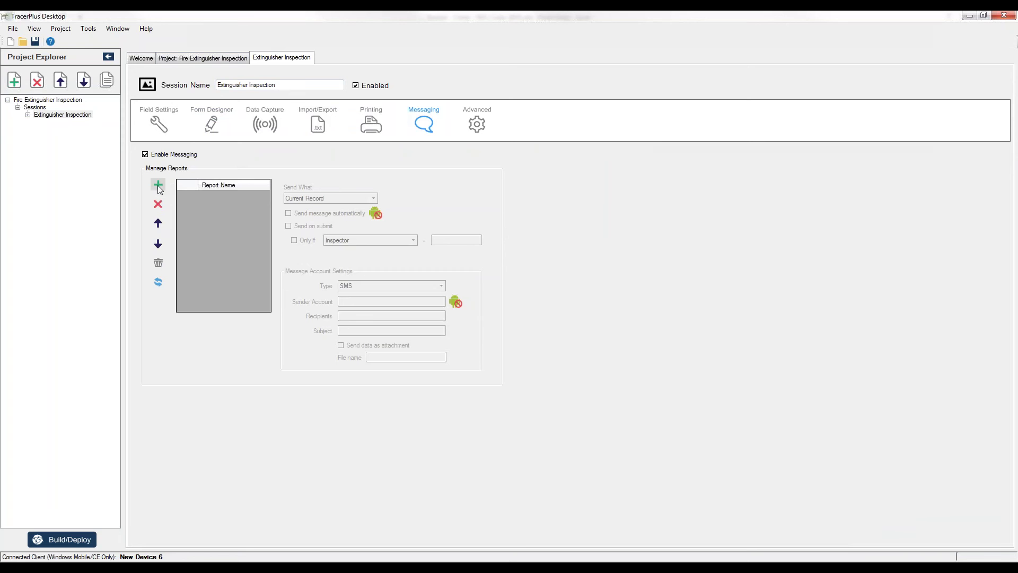
click(158, 185)
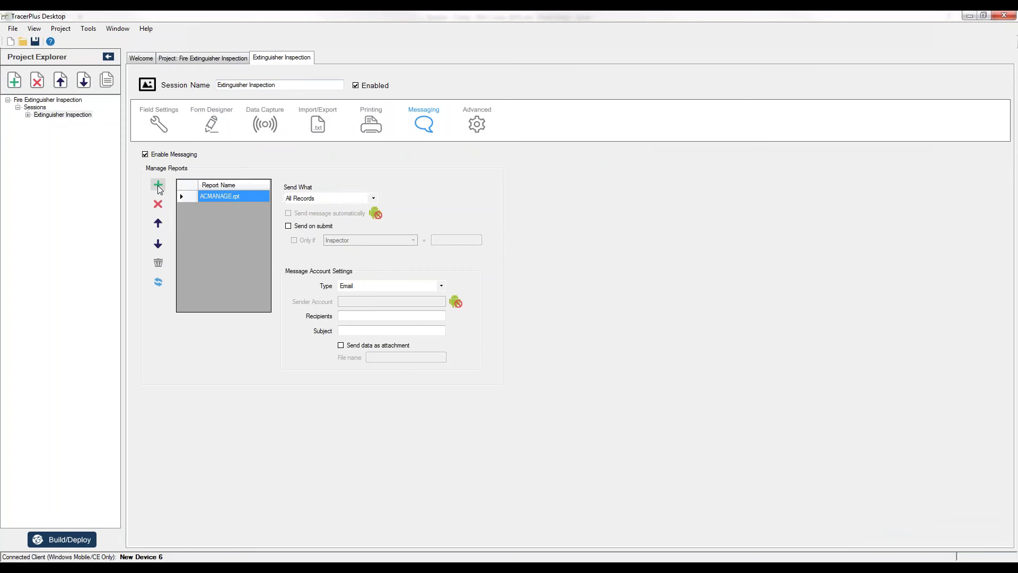
click(238, 193)
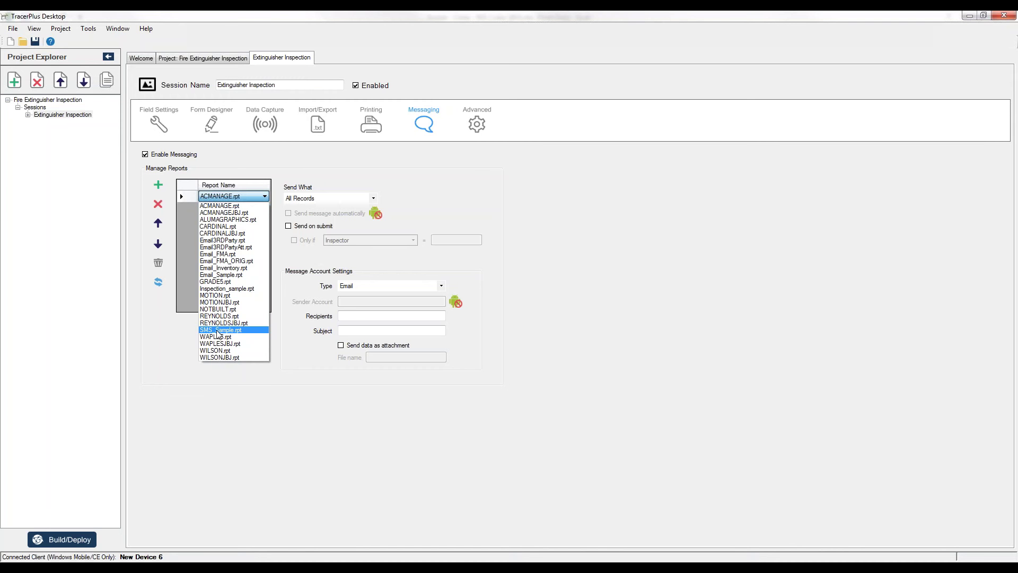
click(219, 331)
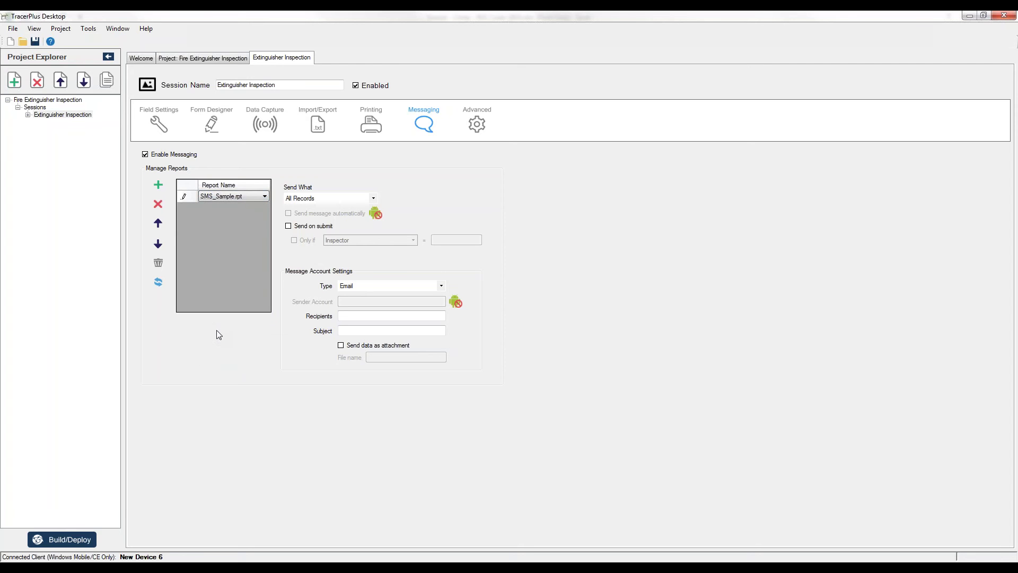
Set the report to send the current record with message type SMS
click(373, 198)
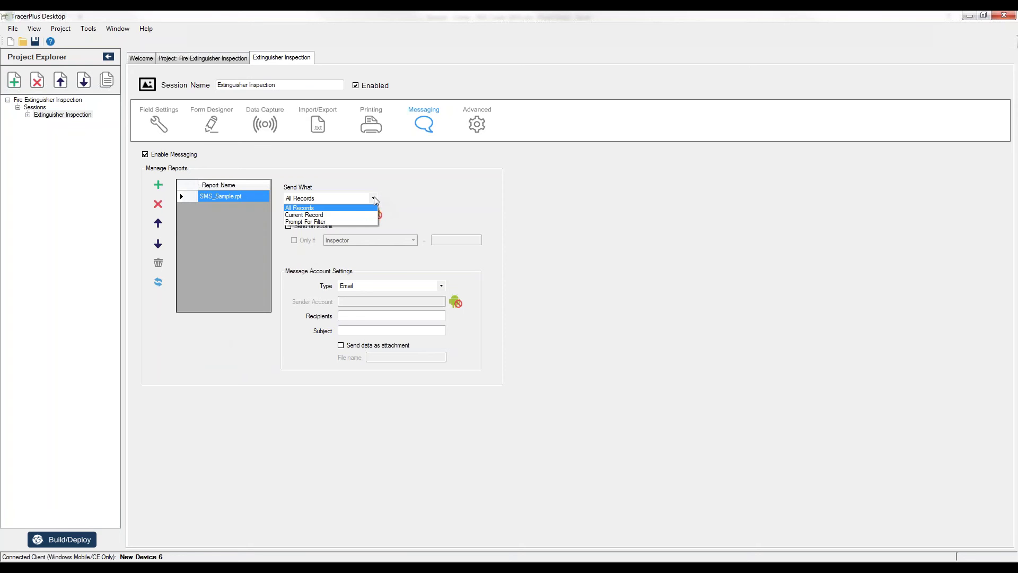
click(310, 215)
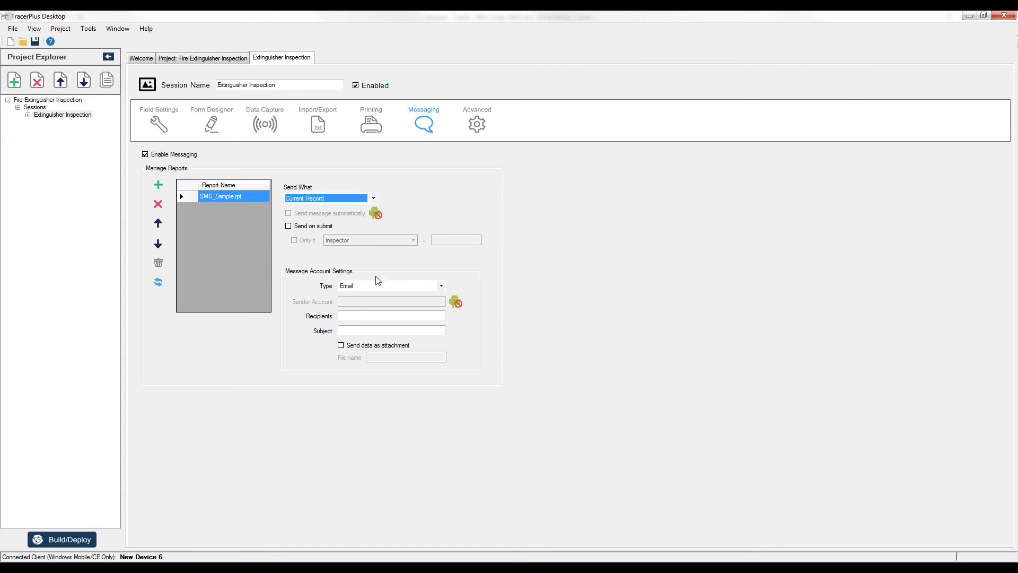
click(442, 287)
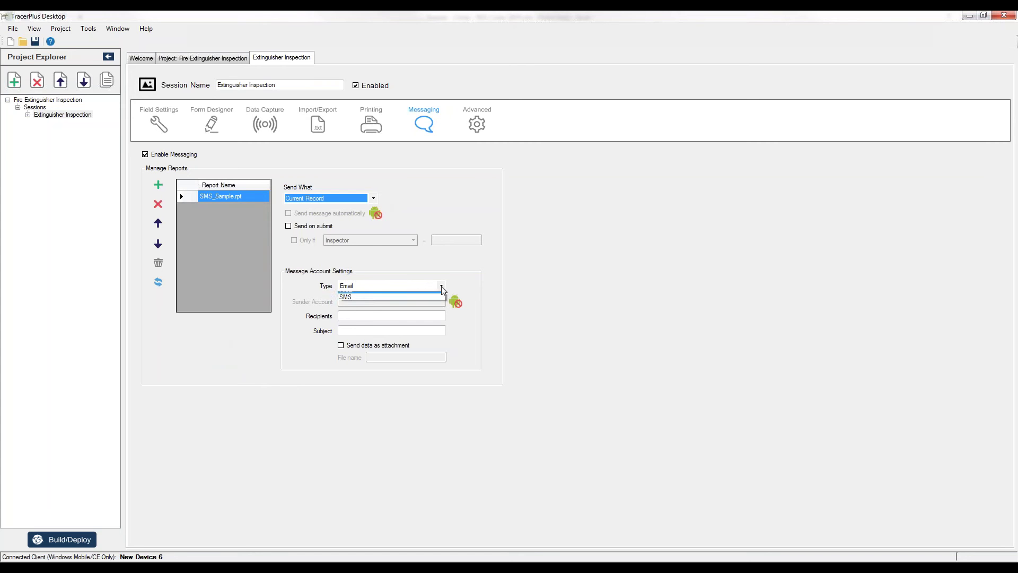
click(364, 302)
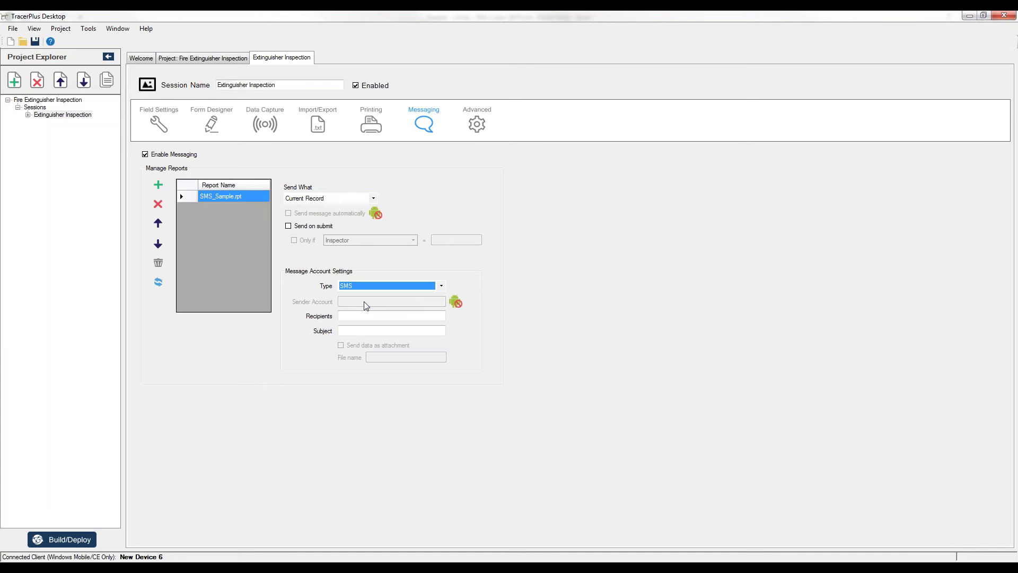
Enter recipient 867-5309 and subject 'Needs replacement' for the SMS report
click(366, 315)
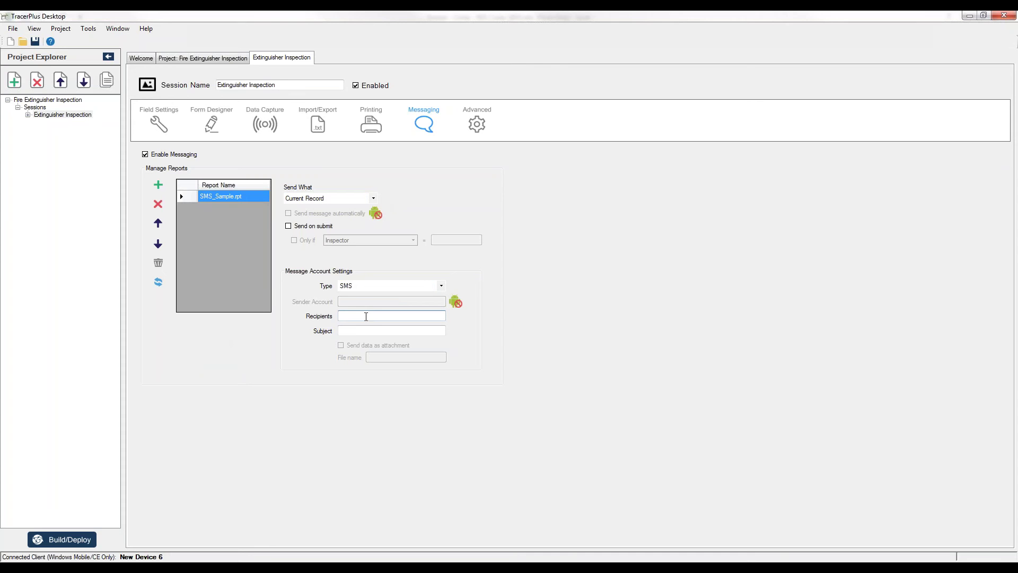
text(867-)
text(5309)
click(364, 329)
text(Fa)
key(BackSpace)
key(BackSpace)
text(Needs replace)
text(ment)
In Form Designer, place a widened button right of FINISH and caption it 'Text'
click(161, 123)
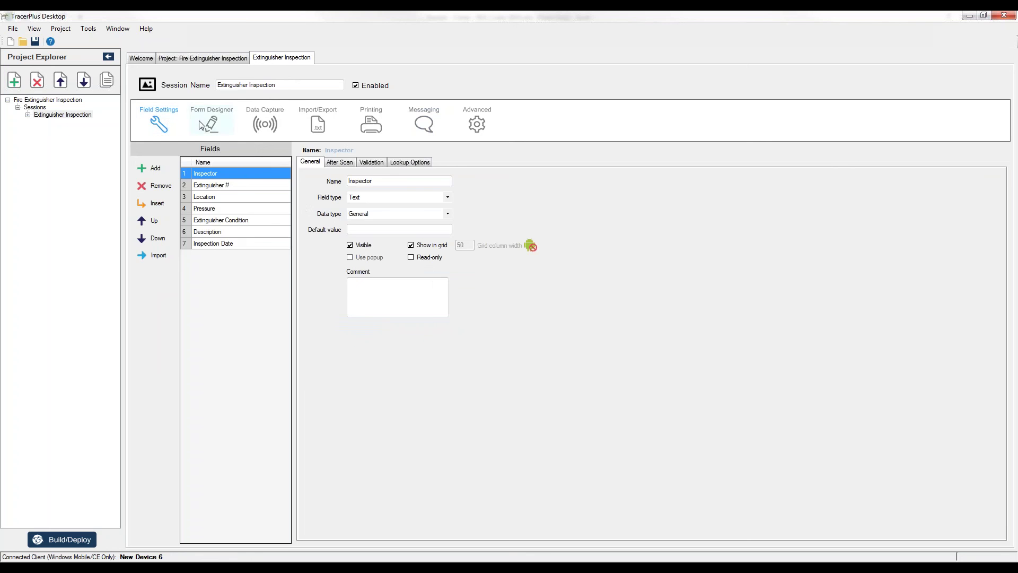
click(203, 124)
drag(838, 287, 838, 329)
click(161, 216)
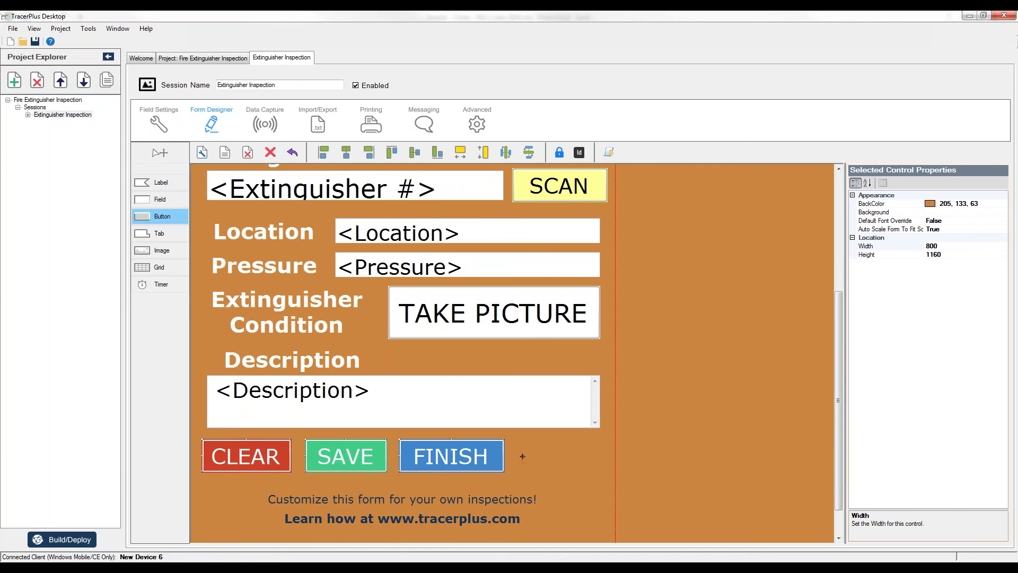
click(515, 442)
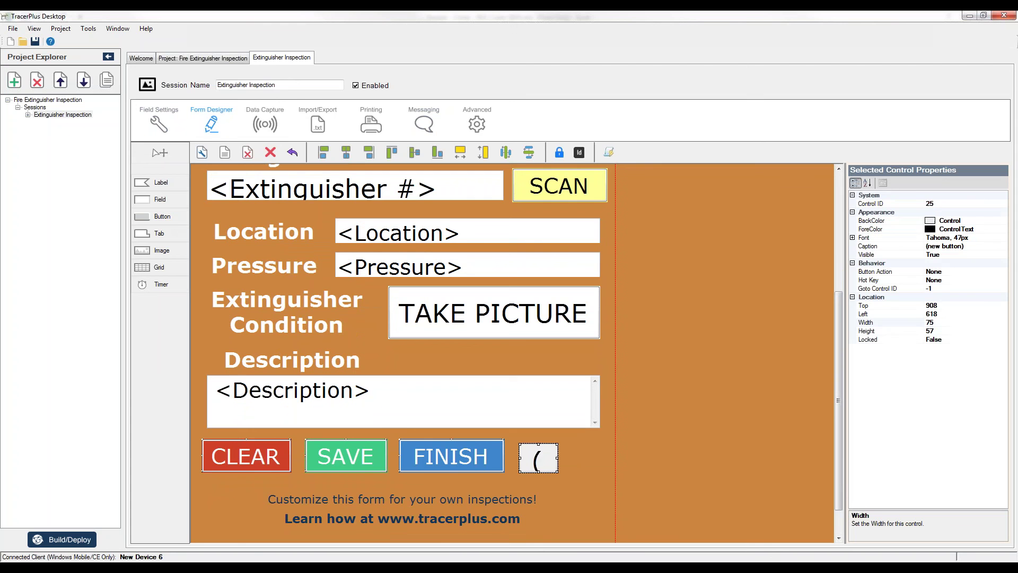
click(529, 454)
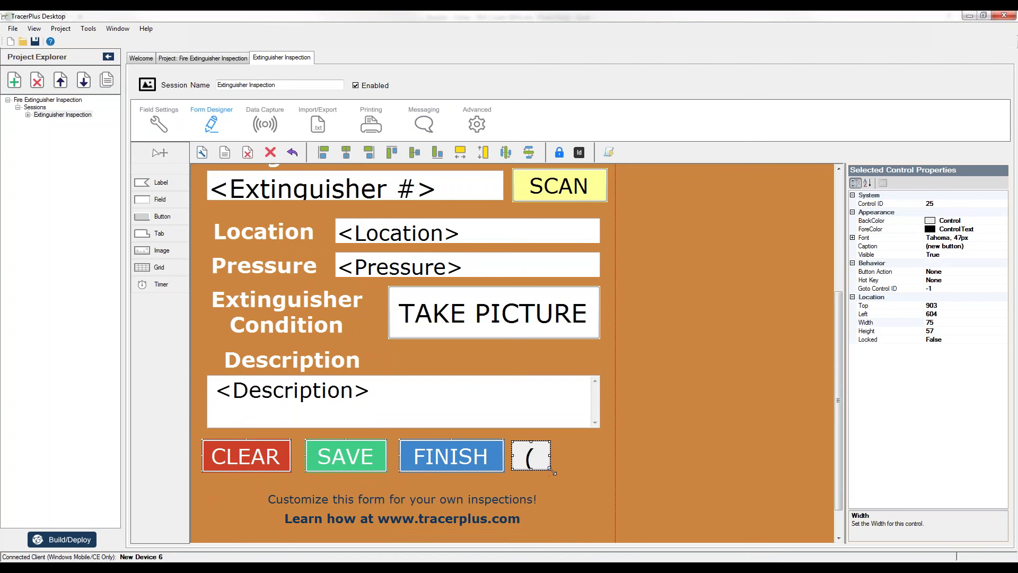
mouse_move(549, 471)
mouse_down()
mouse_move(601, 473)
mouse_move(572, 459)
mouse_up()
click(877, 248)
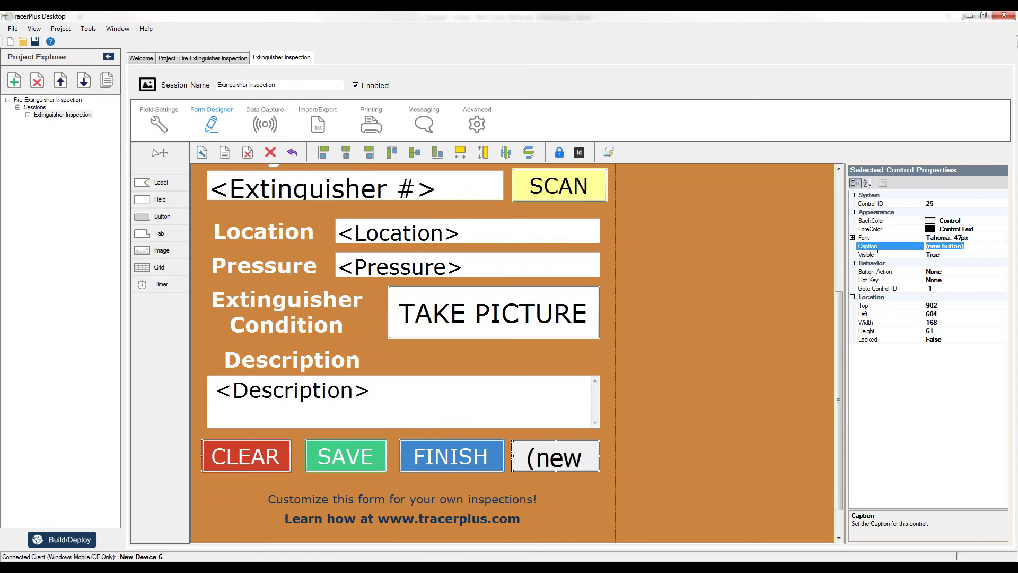
text(T)
text(ext)
key(Return)
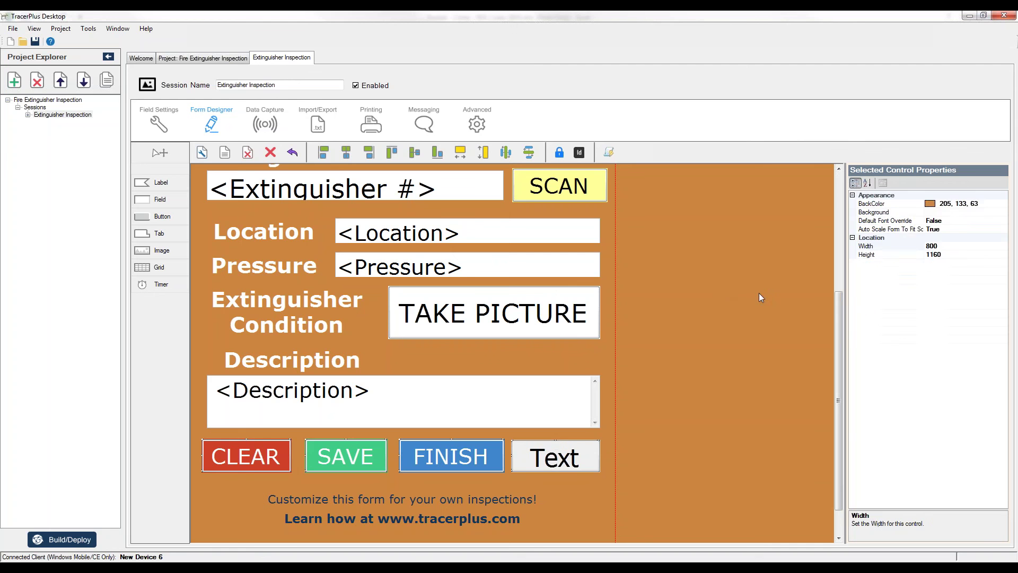
Set the Text button's Button Action to SendMessage
drag(571, 452, 571, 451)
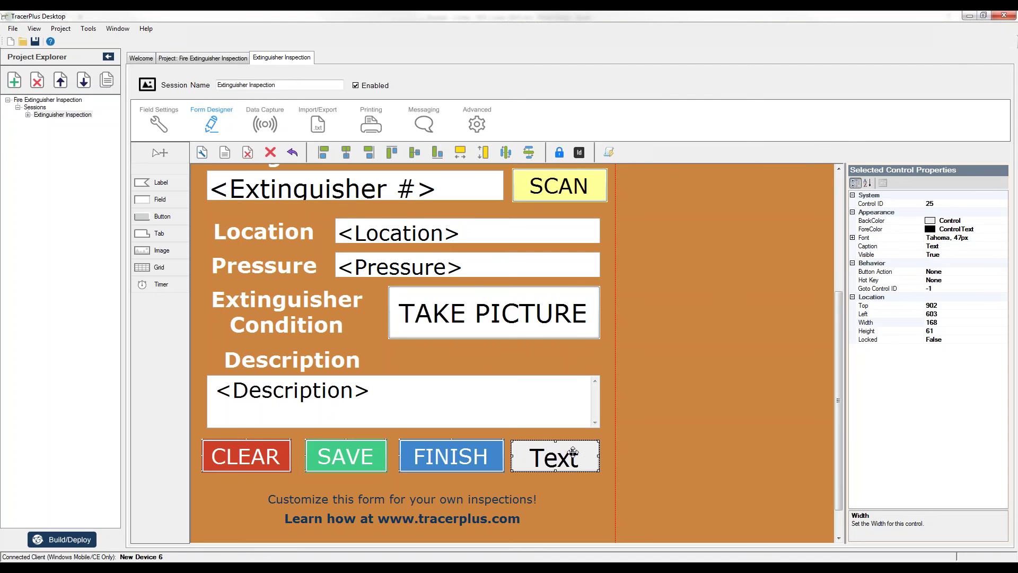
click(966, 272)
click(1003, 271)
drag(1003, 300, 1004, 310)
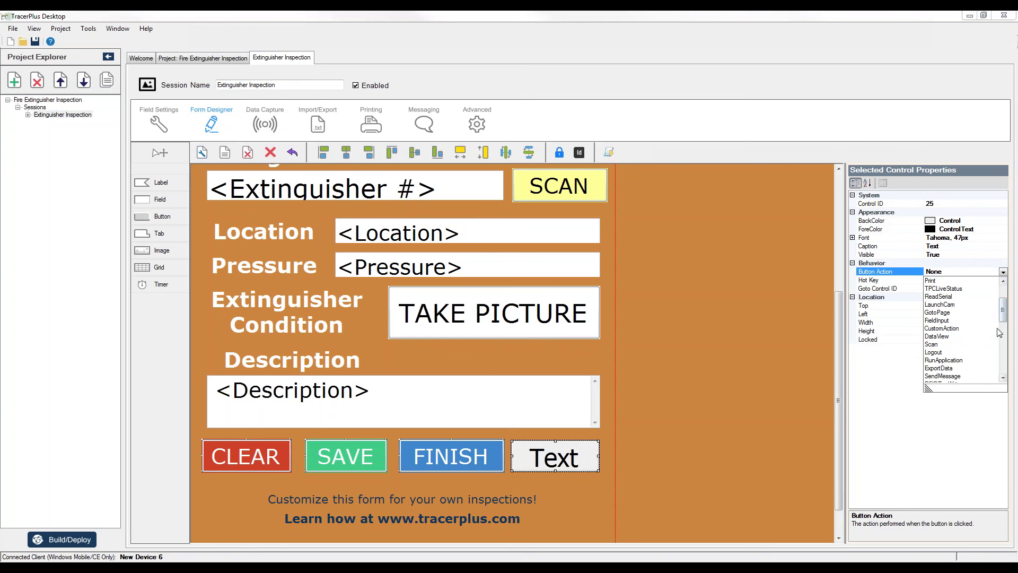
click(947, 375)
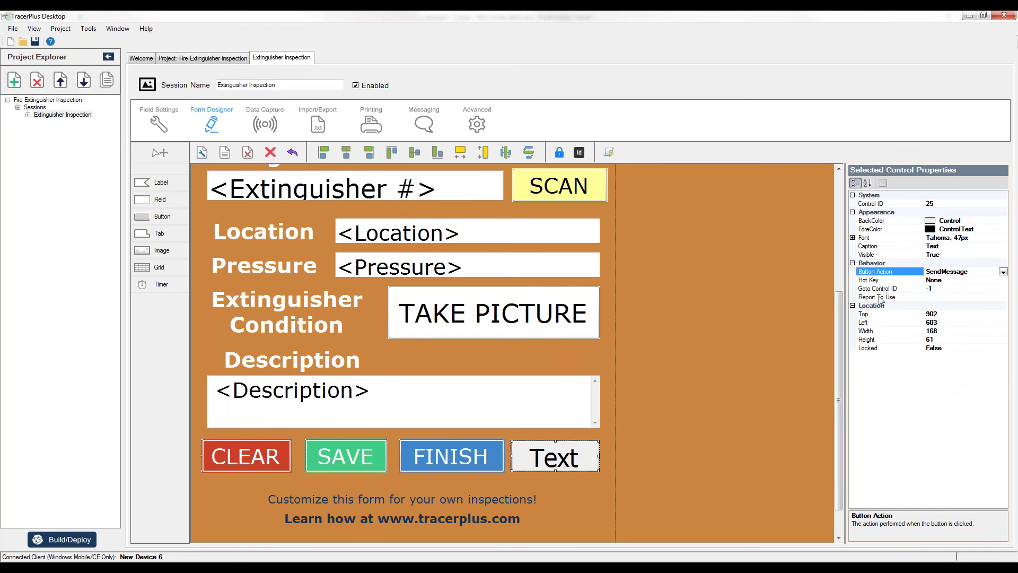
Set the Text button's Report To Use to SMS_Sample.rpt
click(969, 298)
click(969, 298)
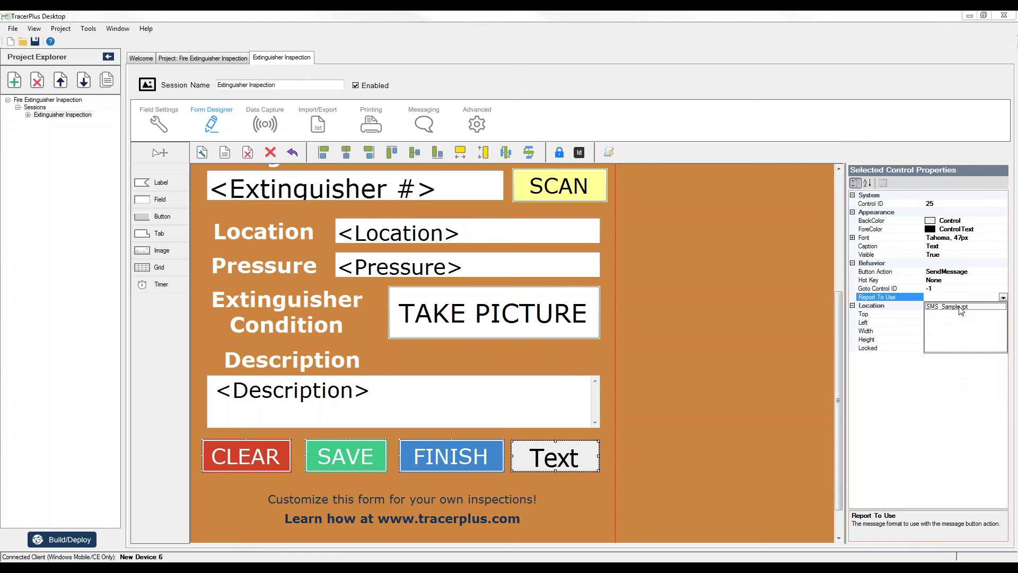
click(960, 308)
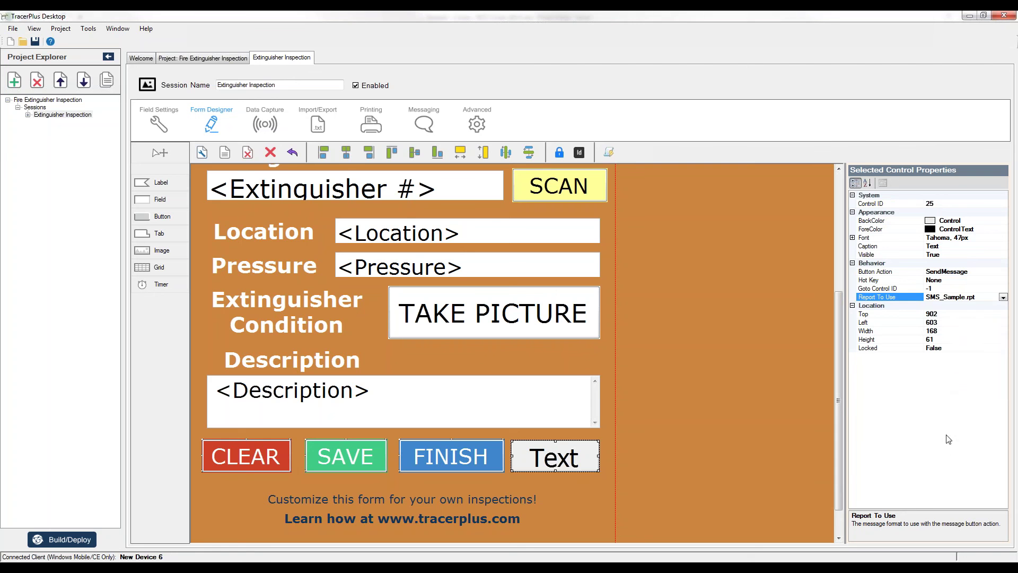